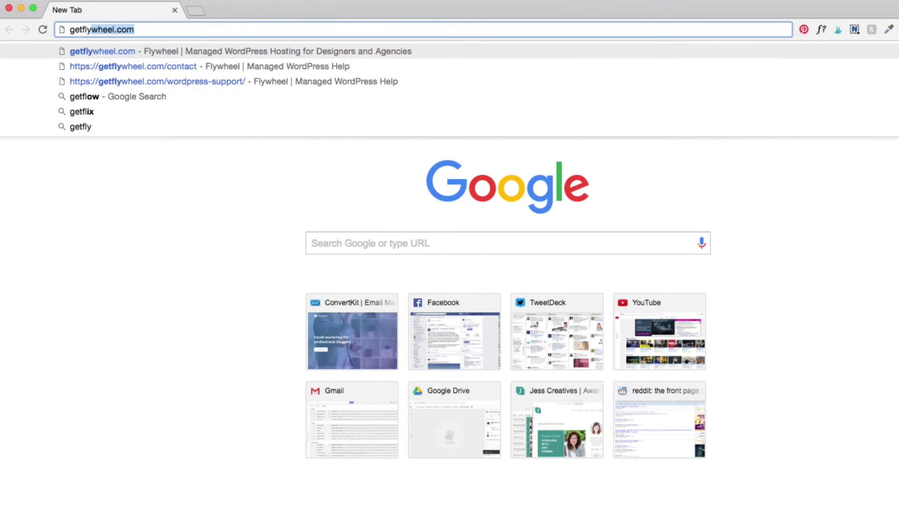
Go to getflywheel.com and begin signing up for a Flywheel account
{"action": "type", "text": "el.co"}
{"action": "key", "text": "Return"}
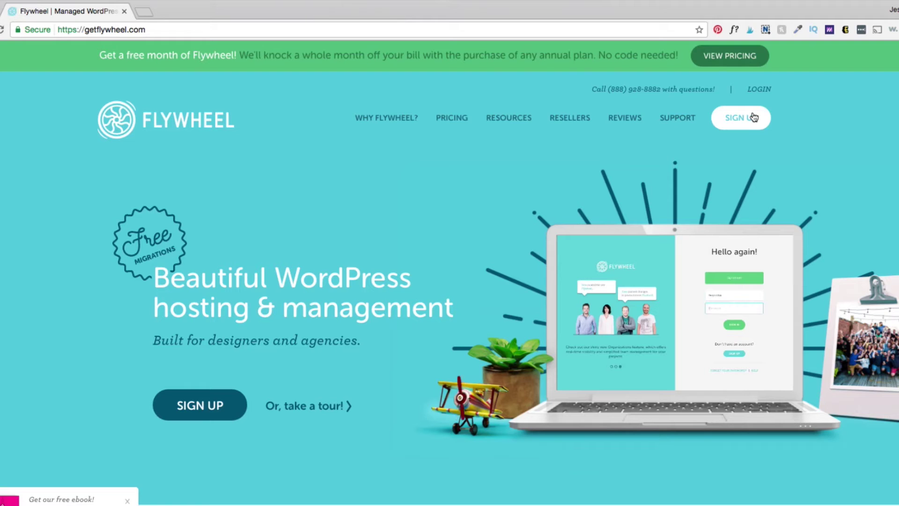
{"action": "left_click", "coordinate": [754, 117]}
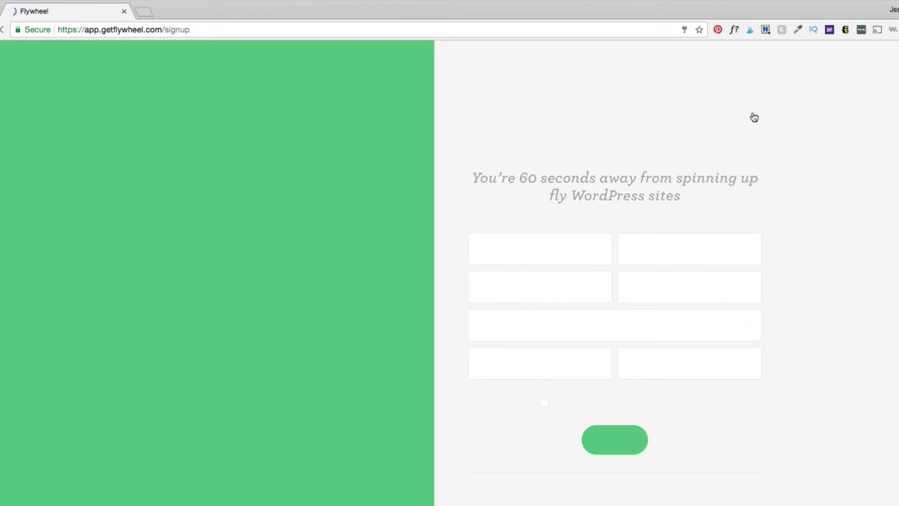
Enter the account holder's first name and choose Freelancer as the account role
{"action": "left_click", "coordinate": [560, 251]}
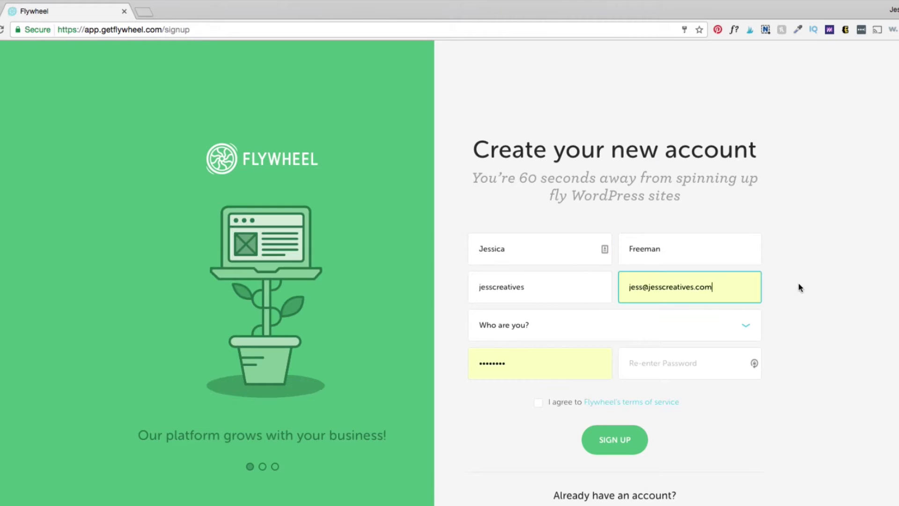
{"action": "left_click", "coordinate": [629, 327]}
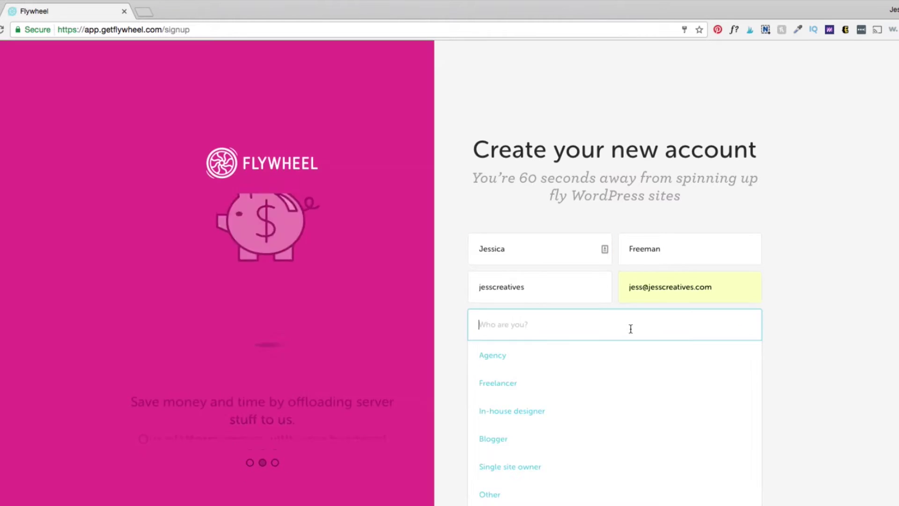
{"action": "left_click", "coordinate": [625, 379]}
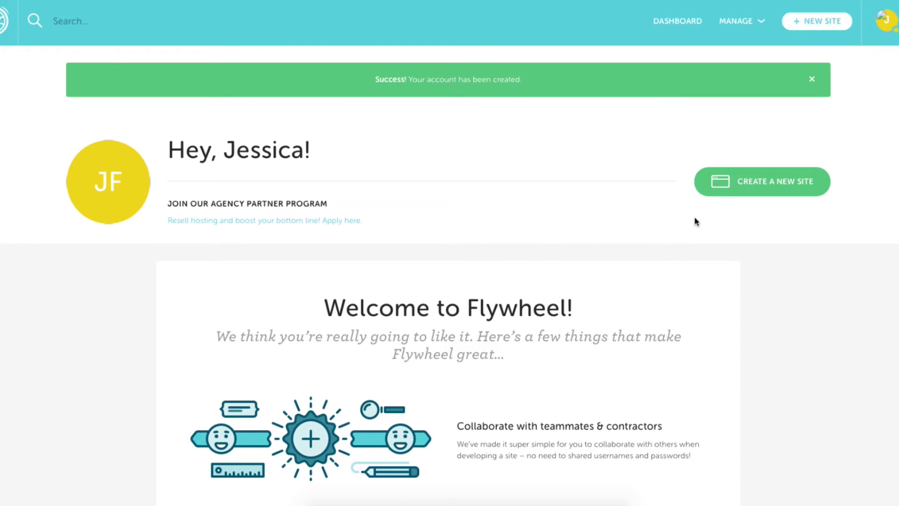
Start a new site named 'Jess Creatives' with temporary domain 'jesscreatives'
{"action": "left_click", "coordinate": [734, 184]}
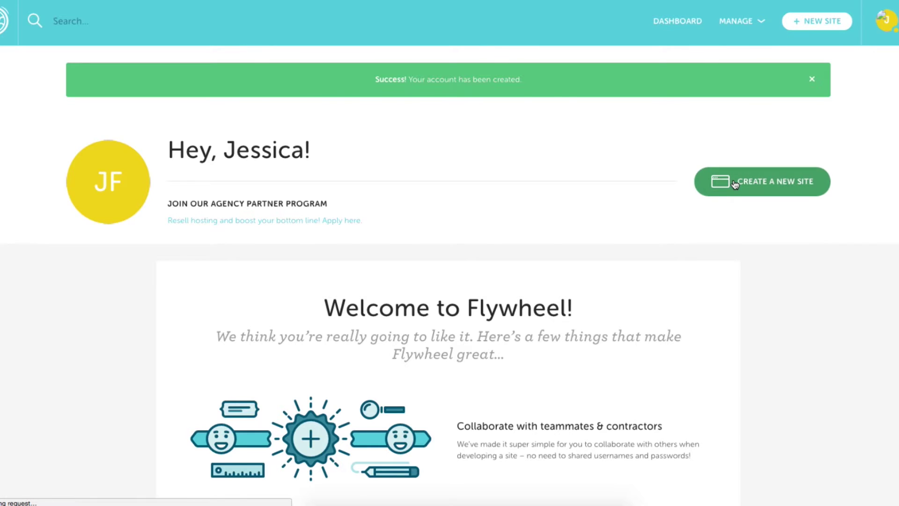
{"action": "scroll", "coordinate": [93, 260], "scroll_direction": "down", "scroll_amount": 3}
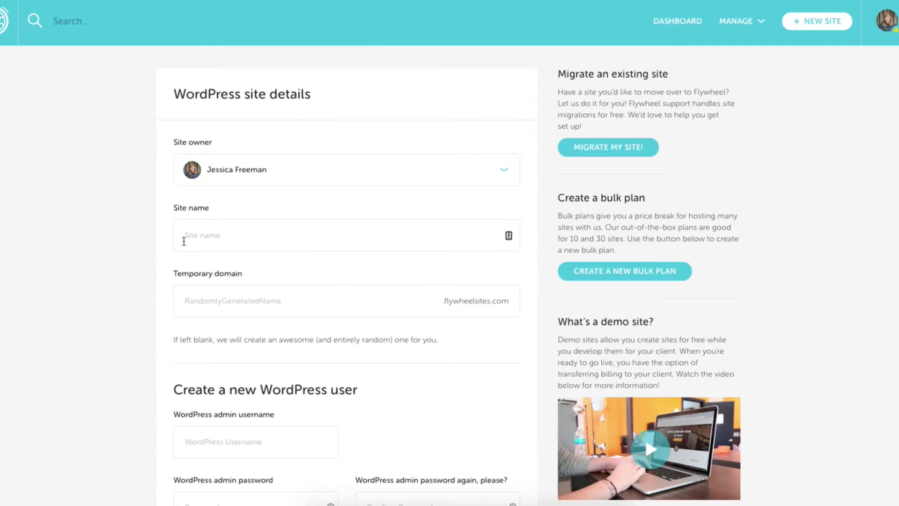
{"action": "left_click", "coordinate": [187, 235]}
{"action": "type", "text": "Jess Crea"}
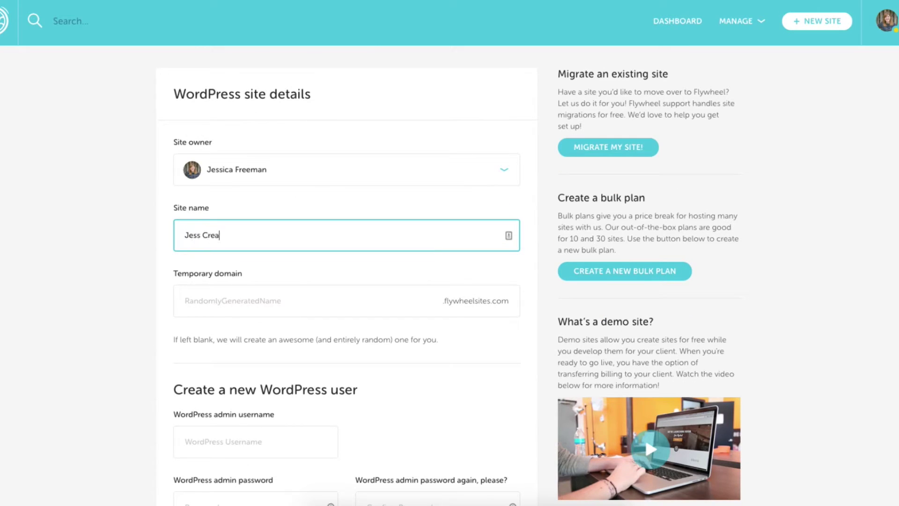
{"action": "type", "text": "tives"}
{"action": "key", "text": "Tab"}
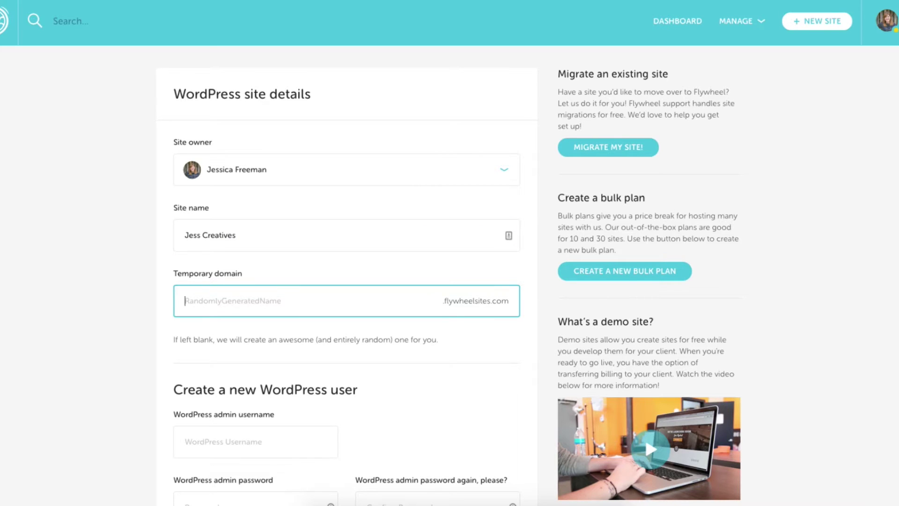
{"action": "type", "text": "jesscreatives"}
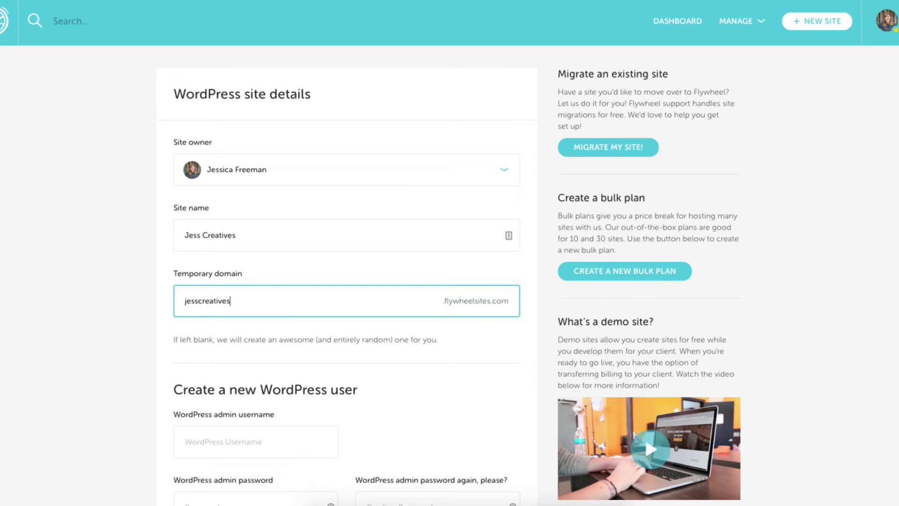
Choose 'My client will pay later' and launch the demo site
{"action": "scroll", "coordinate": [157, 265], "scroll_direction": "down", "scroll_amount": 3}
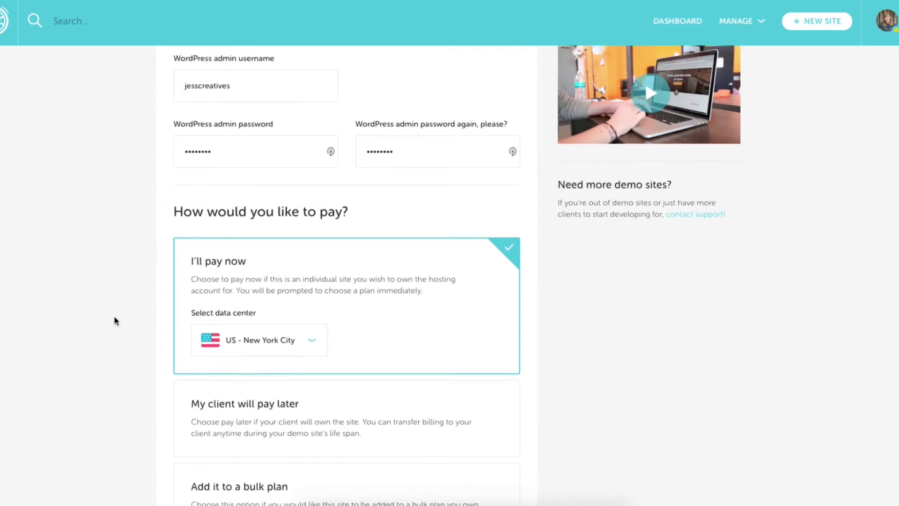
{"action": "scroll", "coordinate": [114, 319], "scroll_direction": "down", "scroll_amount": 1}
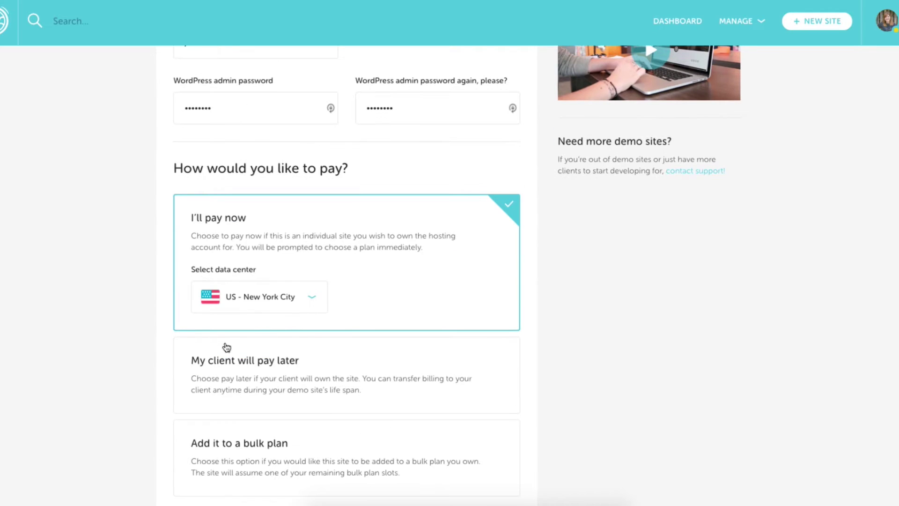
{"action": "left_click", "coordinate": [226, 347]}
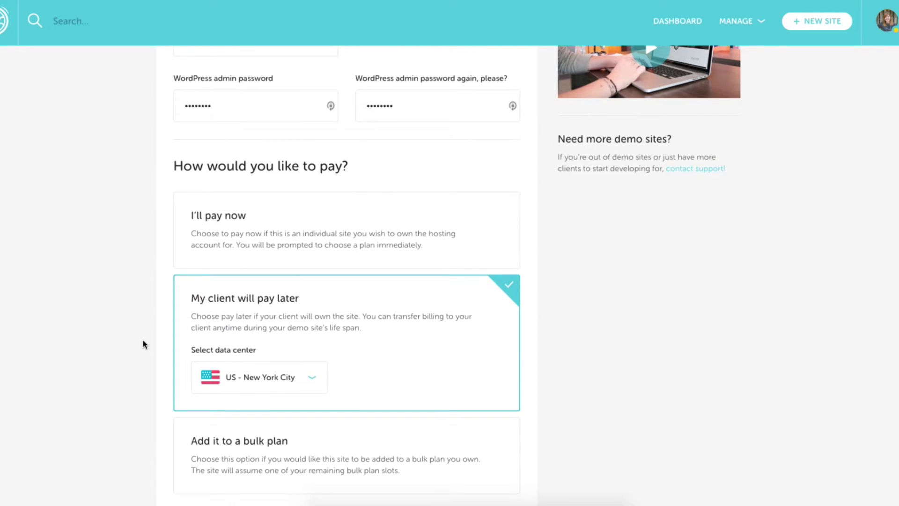
{"action": "scroll", "coordinate": [143, 344], "scroll_direction": "down", "scroll_amount": 3}
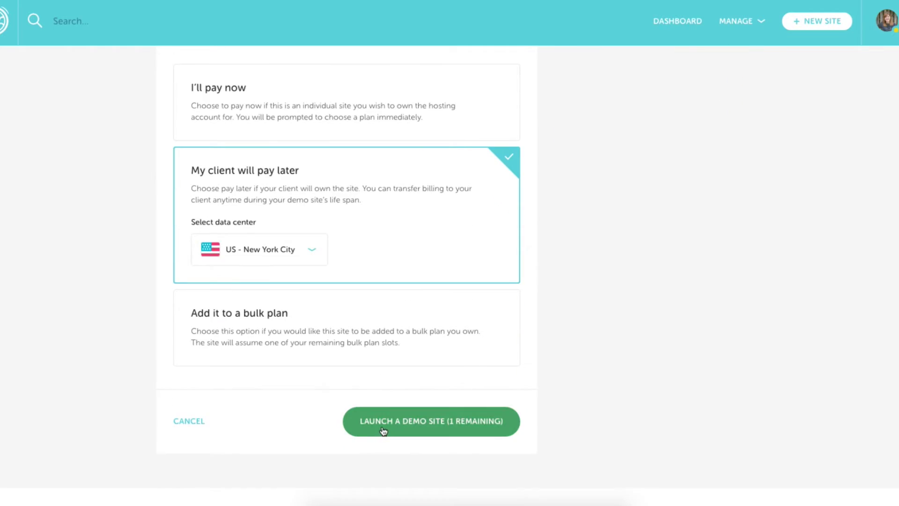
{"action": "left_click", "coordinate": [383, 430]}
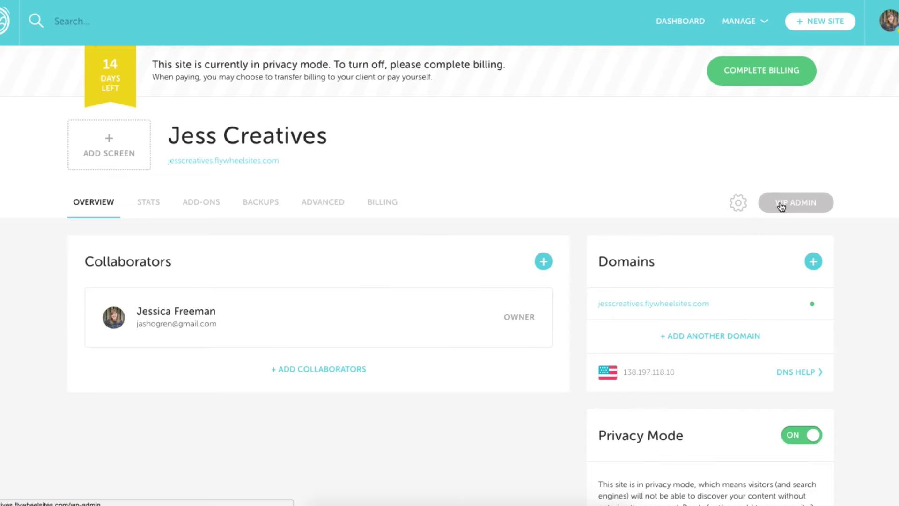
Open the Jess Creatives WP Admin and sign in with the site password
{"action": "left_click", "coordinate": [781, 204]}
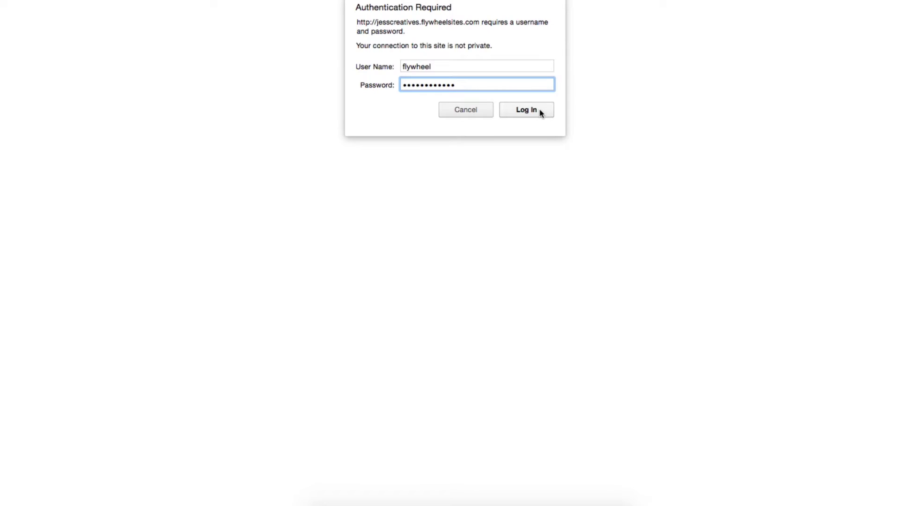
{"action": "type", "text": "*******"}
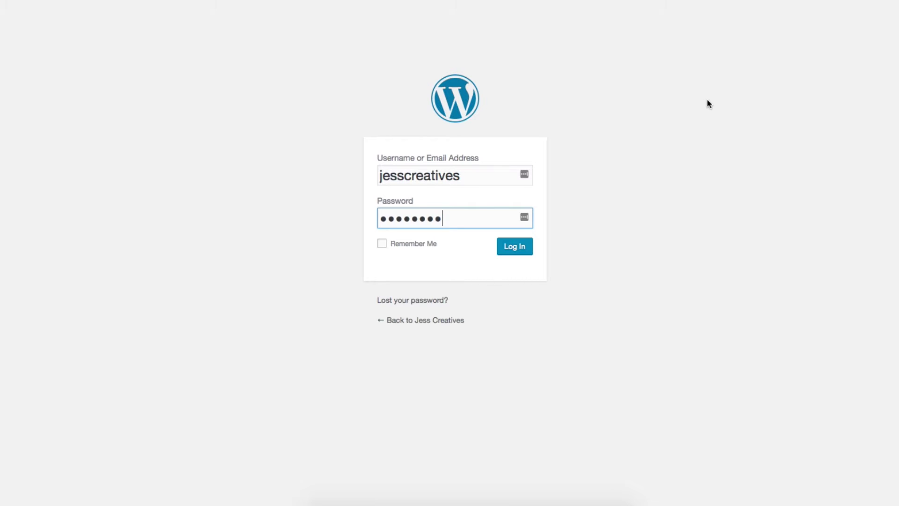
{"action": "key", "text": "Return"}
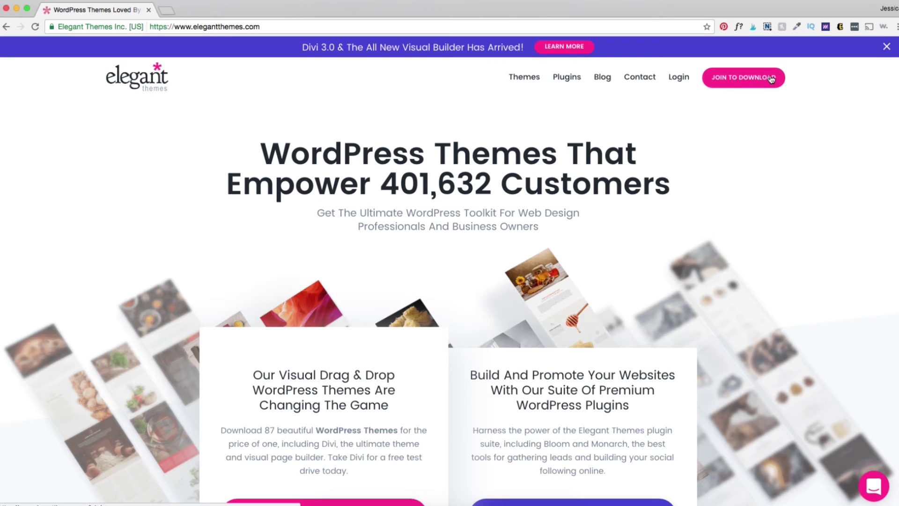
Visit the Elegant Themes join-and-download page for Divi, then return to WordPress
{"action": "left_click", "coordinate": [881, 94]}
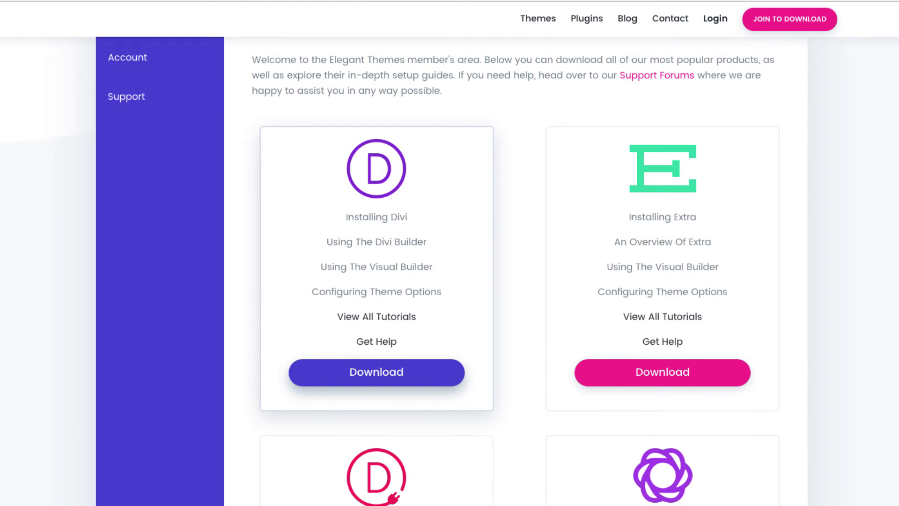
{"action": "mouse_move", "coordinate": [33, 186]}
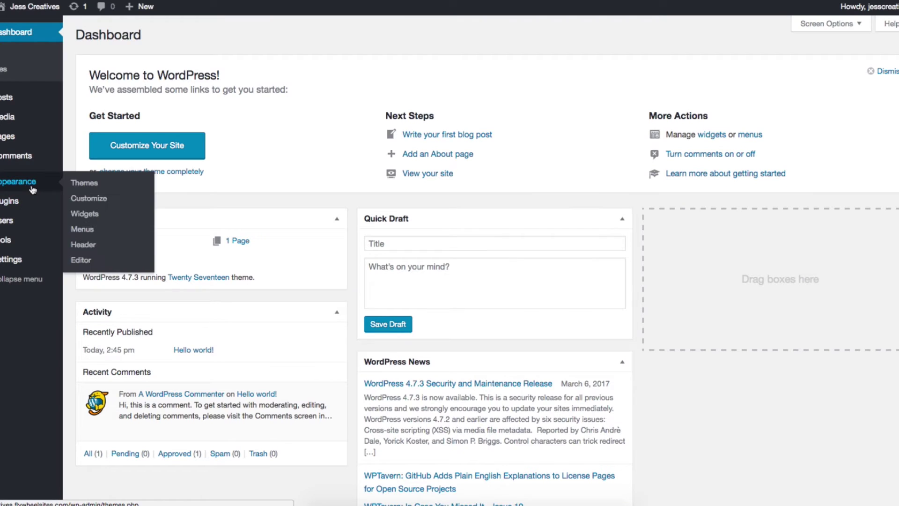
Upload Divi (1).zip on the Themes page and install it
{"action": "left_click", "coordinate": [80, 186]}
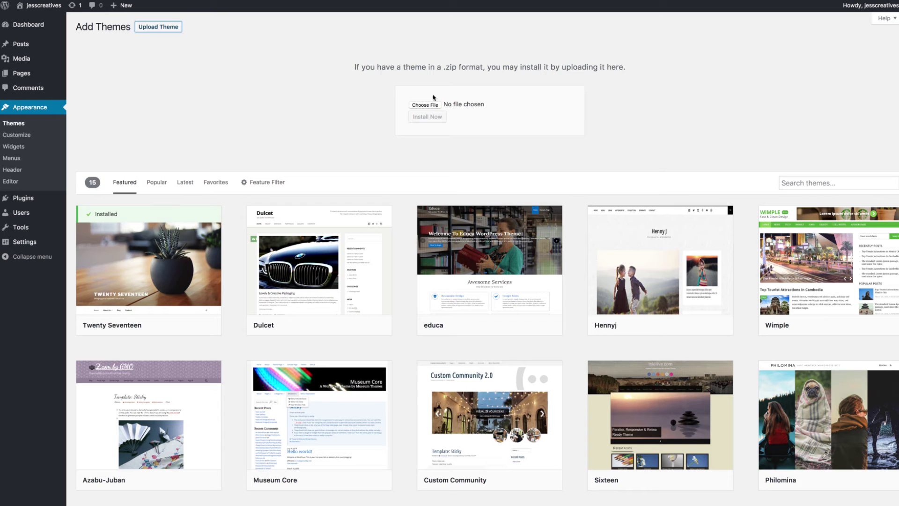
{"action": "left_click", "coordinate": [428, 105]}
{"action": "double_click", "coordinate": [458, 65]}
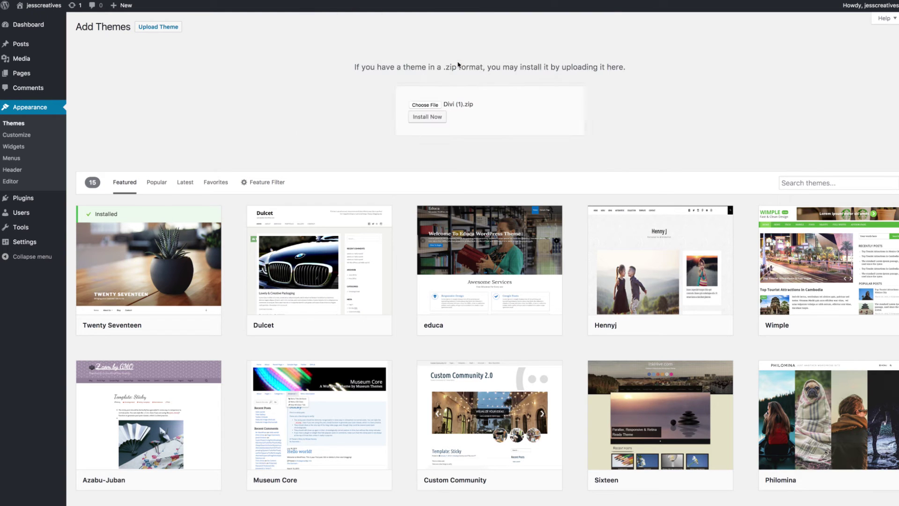
{"action": "left_click", "coordinate": [429, 118]}
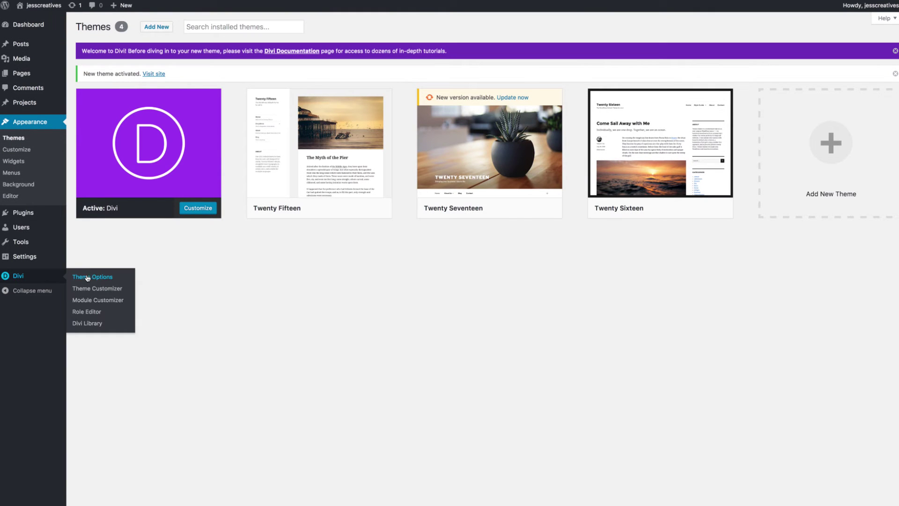
In Divi Theme Options, recolour the first palette swatch purple (#a023db) and the second magenta
{"action": "left_click", "coordinate": [90, 277]}
{"action": "left_click", "coordinate": [356, 297]}
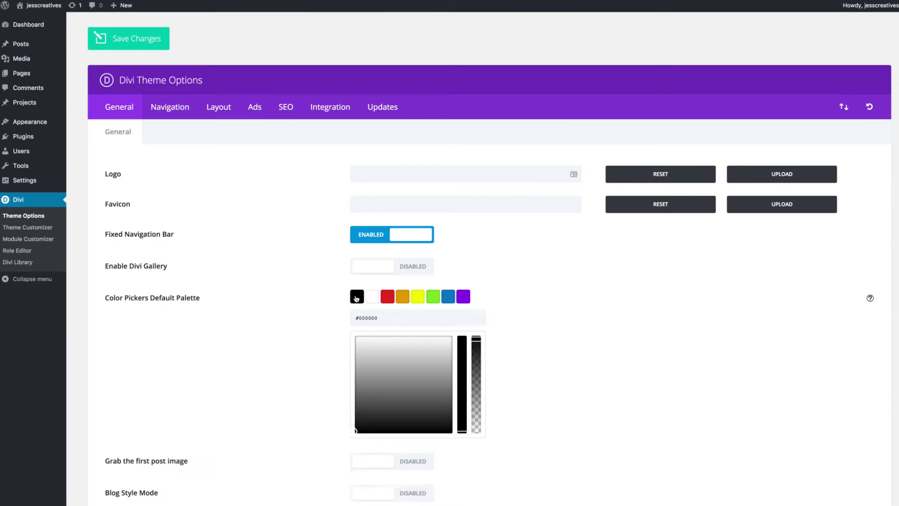
{"action": "left_click", "coordinate": [460, 358]}
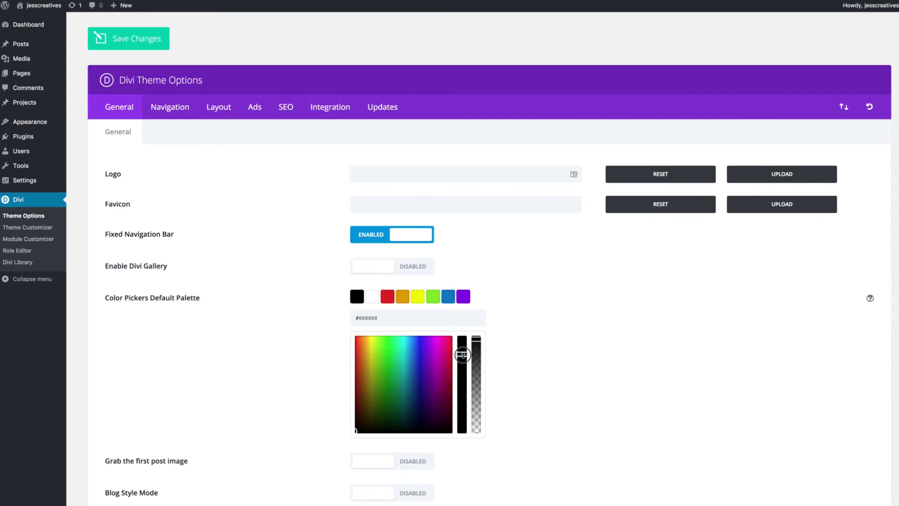
{"action": "left_click", "coordinate": [431, 348]}
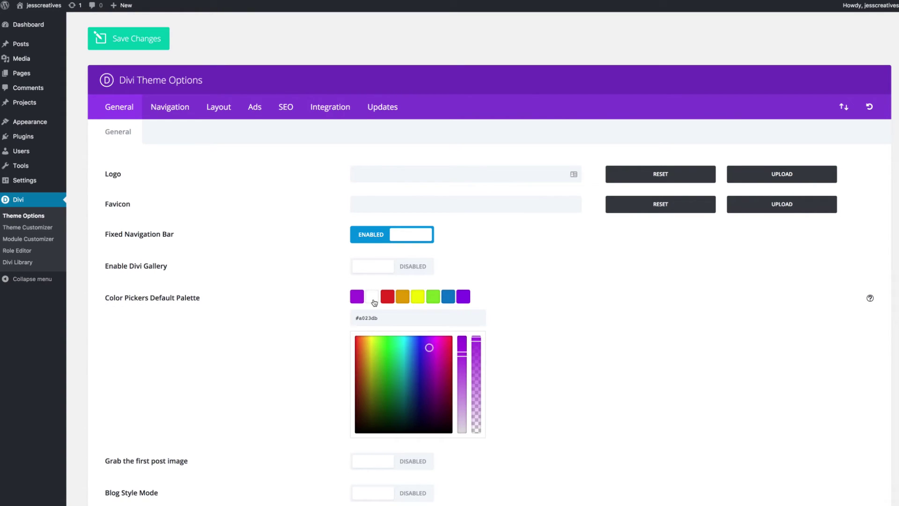
{"action": "left_click", "coordinate": [374, 302]}
{"action": "left_click", "coordinate": [461, 354]}
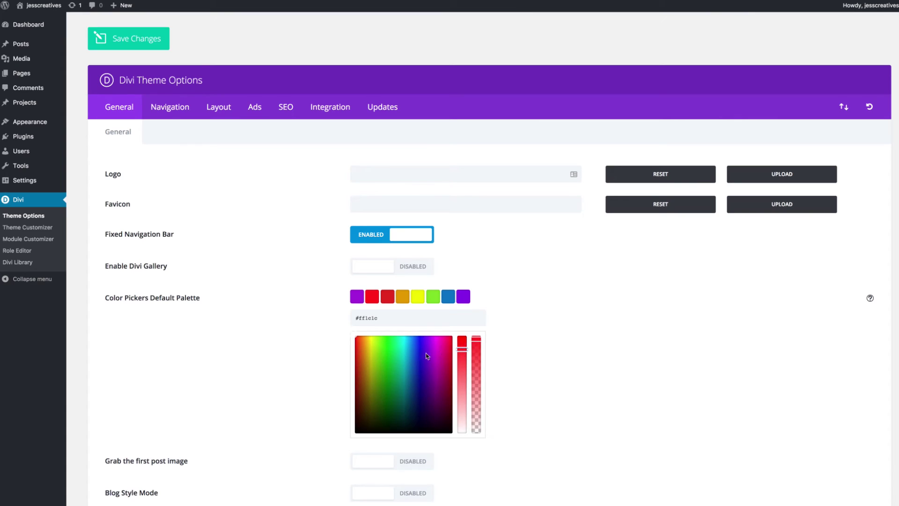
{"action": "left_click_drag", "start_coordinate": [428, 356], "coordinate": [440, 354]}
Change the third palette swatch to gold and the fourth to dark green
{"action": "left_click", "coordinate": [387, 302]}
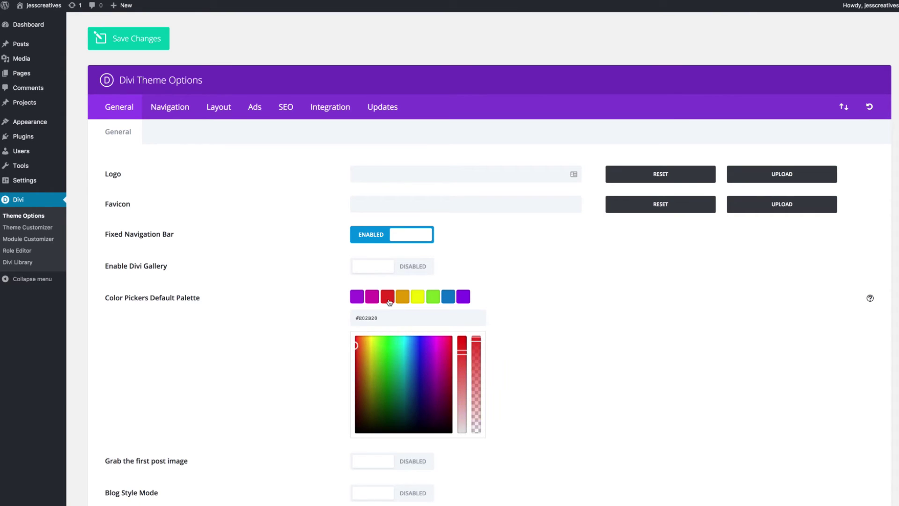
{"action": "left_click", "coordinate": [368, 347]}
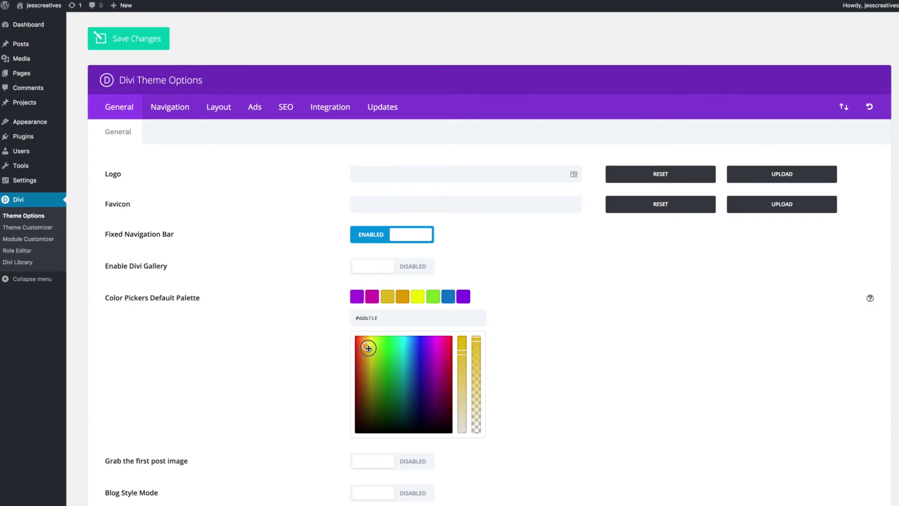
{"action": "left_click", "coordinate": [402, 302]}
{"action": "left_click", "coordinate": [379, 347]}
{"action": "left_click_drag", "start_coordinate": [379, 346], "coordinate": [376, 357]}
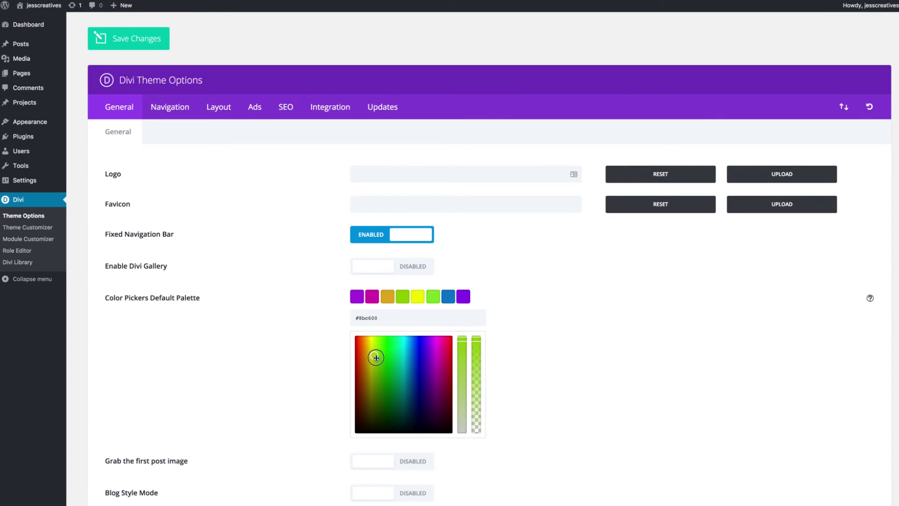
{"action": "scroll", "coordinate": [412, 301], "scroll_direction": "down", "scroll_amount": 15}
{"action": "mouse_move", "coordinate": [38, 127]}
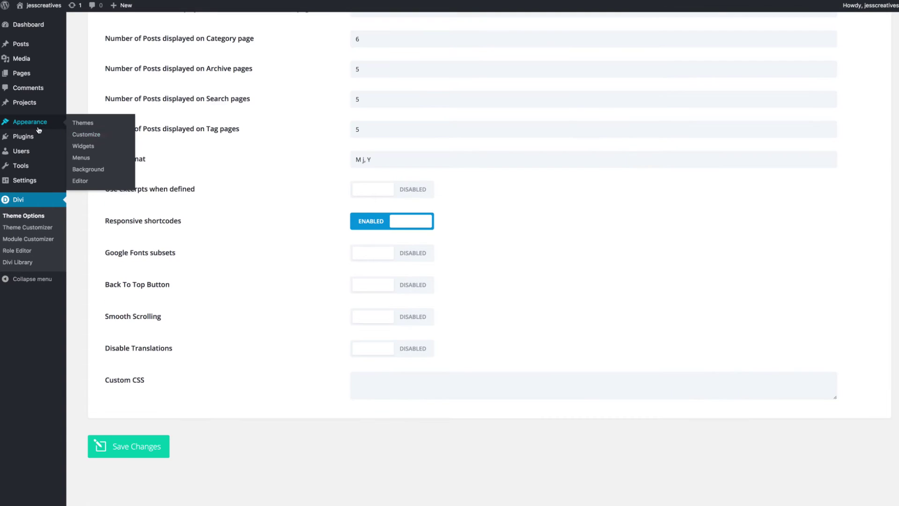
In the Customizer, set the Divi header format to Centered Inline Logo
{"action": "left_click", "coordinate": [100, 137]}
{"action": "left_click", "coordinate": [85, 120]}
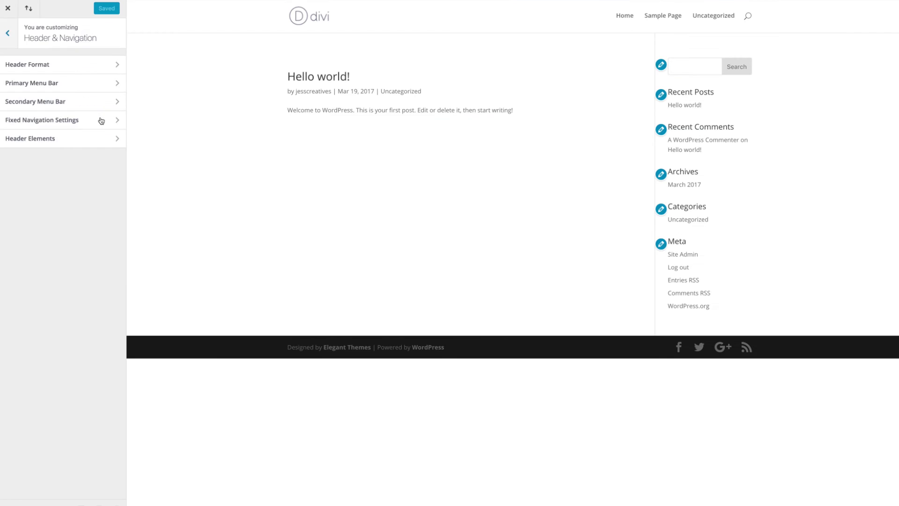
{"action": "left_click", "coordinate": [86, 65]}
{"action": "left_click", "coordinate": [83, 80]}
{"action": "left_click", "coordinate": [75, 96]}
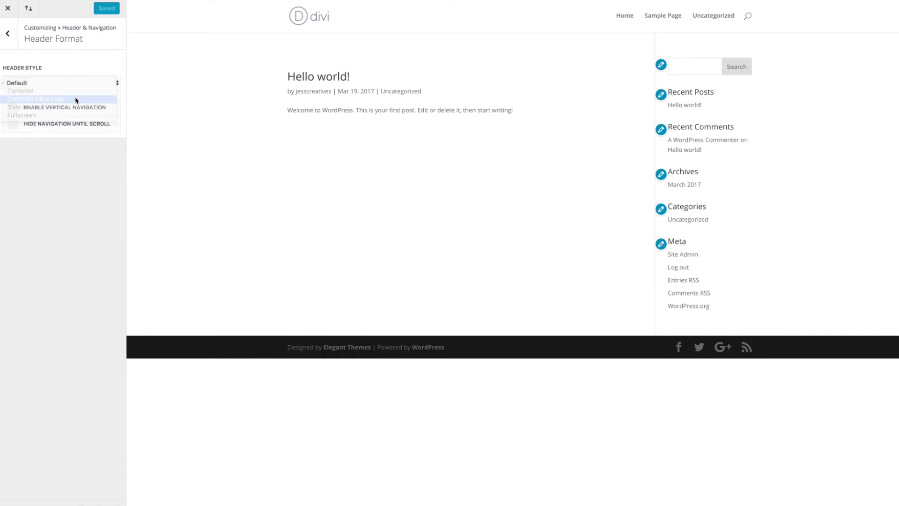
{"action": "left_click", "coordinate": [7, 33]}
Give the primary menu bar height 130, size-15 text and bold Crimson Text font
{"action": "left_click", "coordinate": [46, 84]}
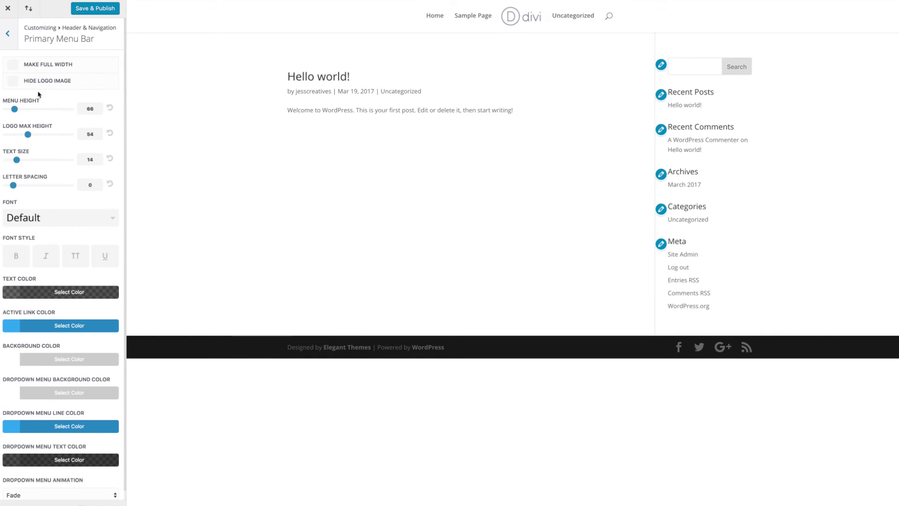
{"action": "left_click_drag", "start_coordinate": [19, 109], "coordinate": [30, 109]}
{"action": "left_click_drag", "start_coordinate": [16, 159], "coordinate": [22, 160]}
{"action": "left_click", "coordinate": [20, 215]}
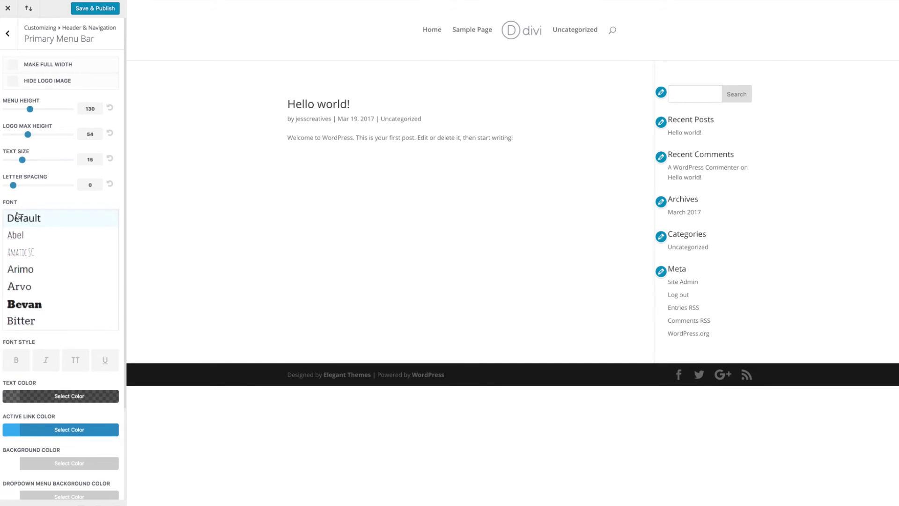
{"action": "scroll", "coordinate": [50, 258], "scroll_direction": "down", "scroll_amount": 5}
{"action": "scroll", "coordinate": [53, 259], "scroll_direction": "down", "scroll_amount": 6}
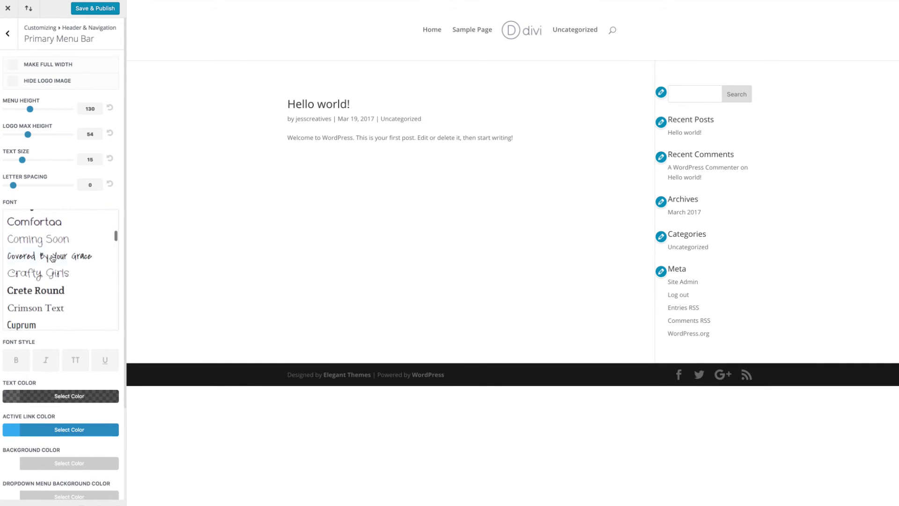
{"action": "left_click", "coordinate": [51, 261]}
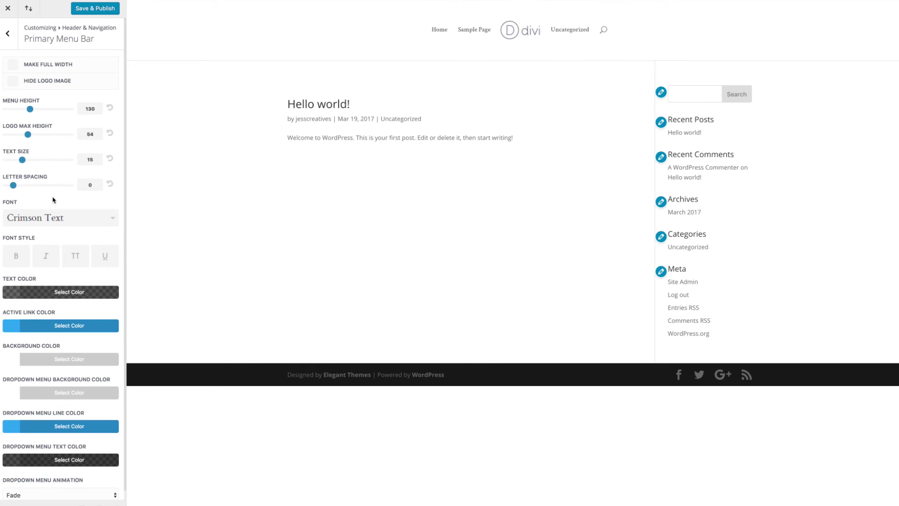
{"action": "left_click", "coordinate": [20, 259]}
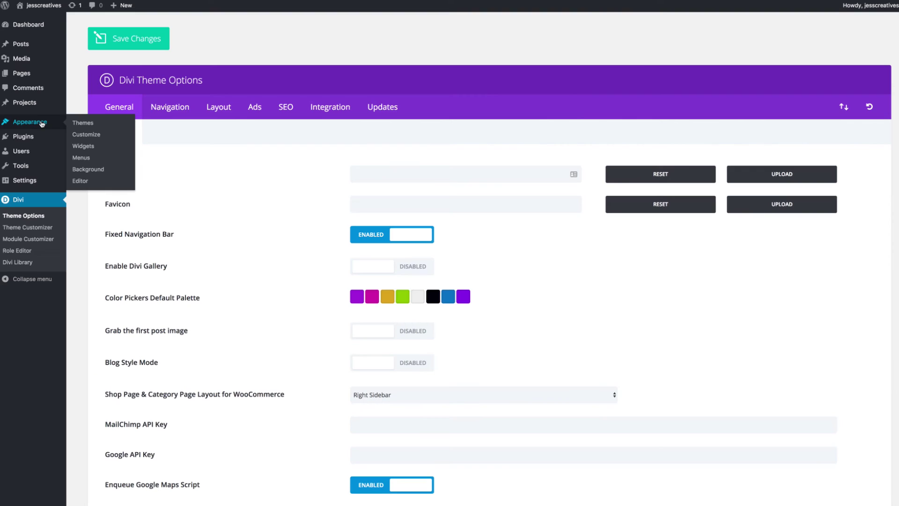
Search the plugin directory for 'yoast seo' and install Yoast SEO
{"action": "mouse_move", "coordinate": [42, 137]}
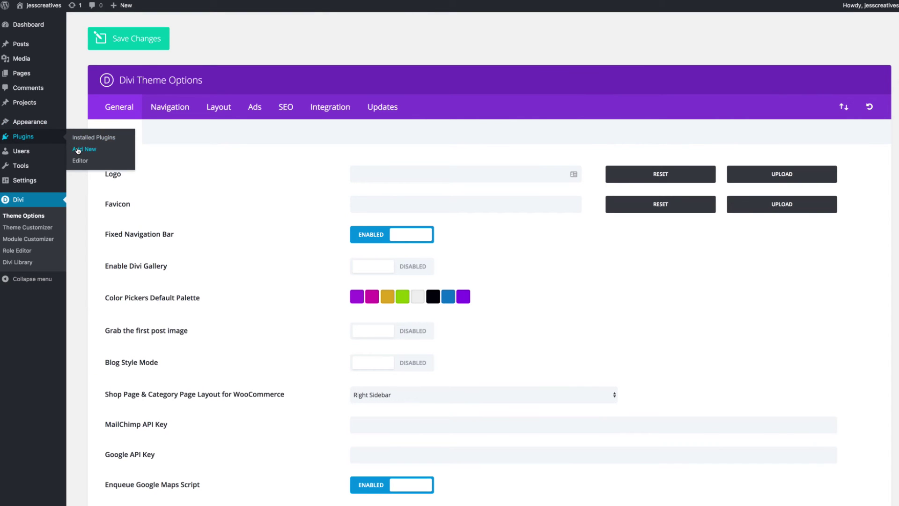
{"action": "left_click", "coordinate": [84, 149]}
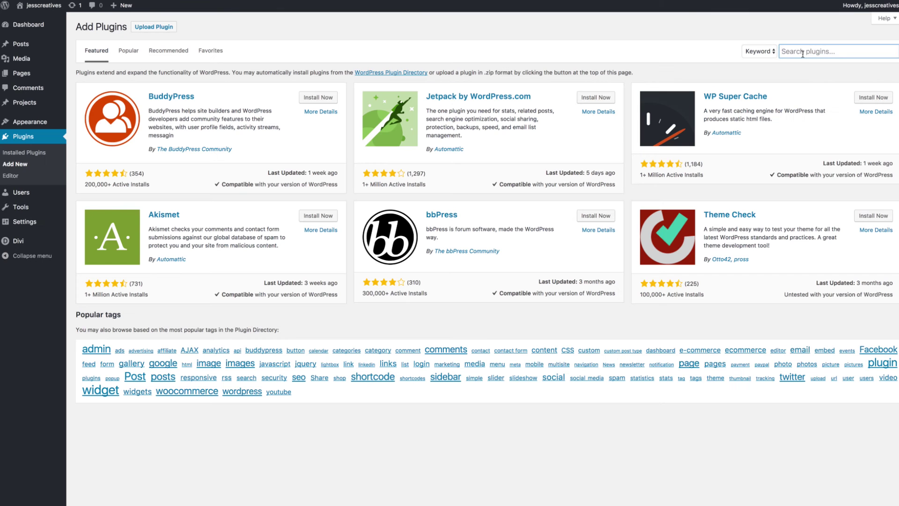
{"action": "type", "text": "yoast seo"}
{"action": "left_click", "coordinate": [318, 98]}
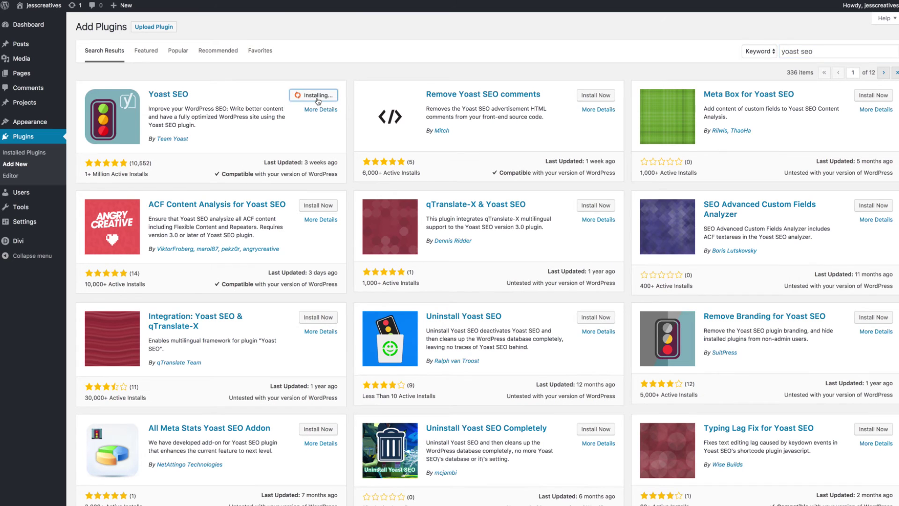
Search for 'smush' and install the Smush image compression plugin
{"action": "triple_click", "coordinate": [824, 51]}
{"action": "type", "text": "smush"}
{"action": "left_click", "coordinate": [318, 95]}
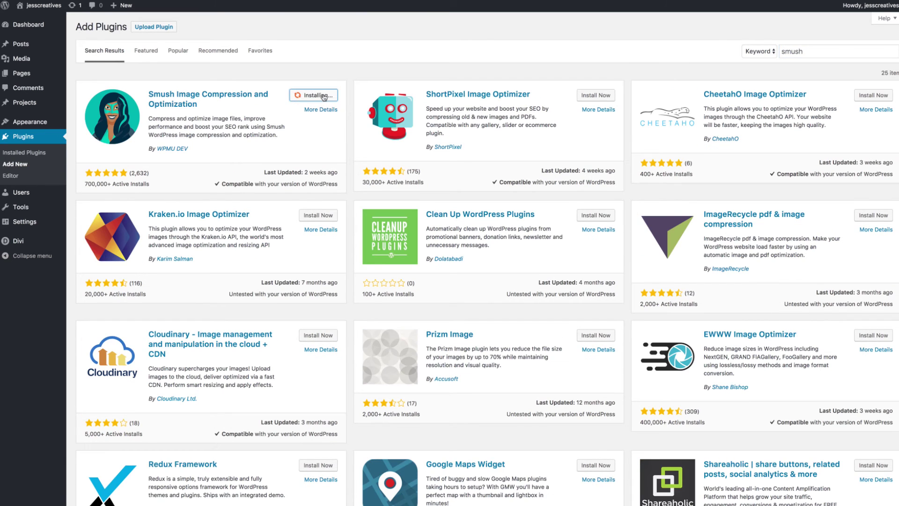